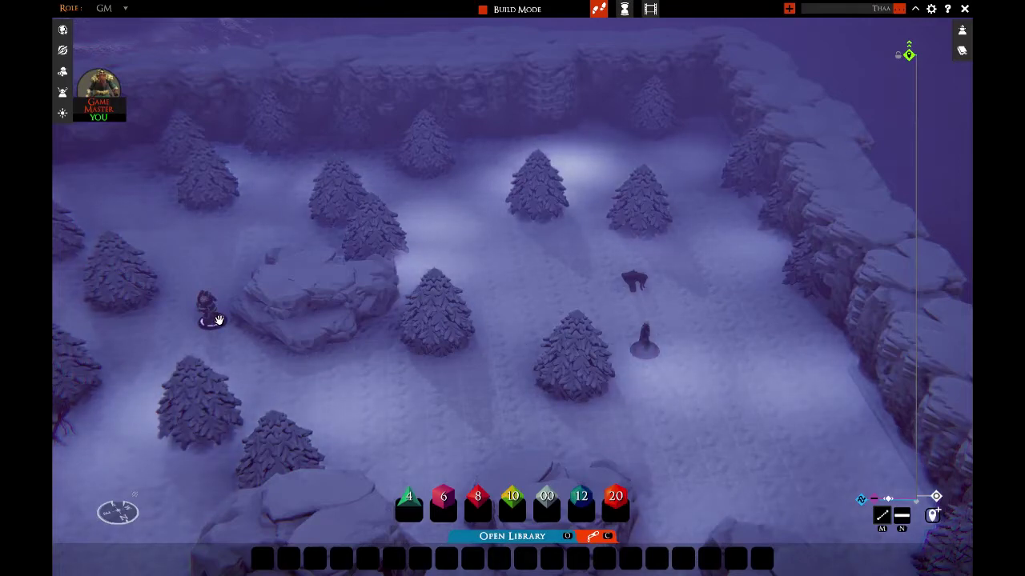
# Step: Move the attacking mini down beside the rock and turn the view to face both minis
pyautogui.moveTo(218, 320); pyautogui.dragTo(320, 368)
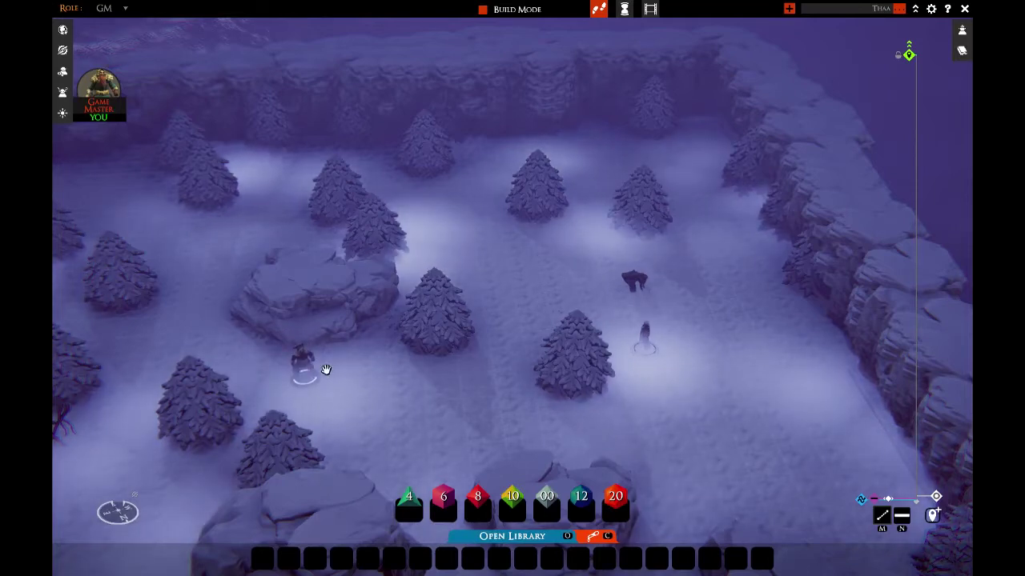
pyautogui.moveTo(325, 369); pyautogui.dragTo(540, 430, button='right')
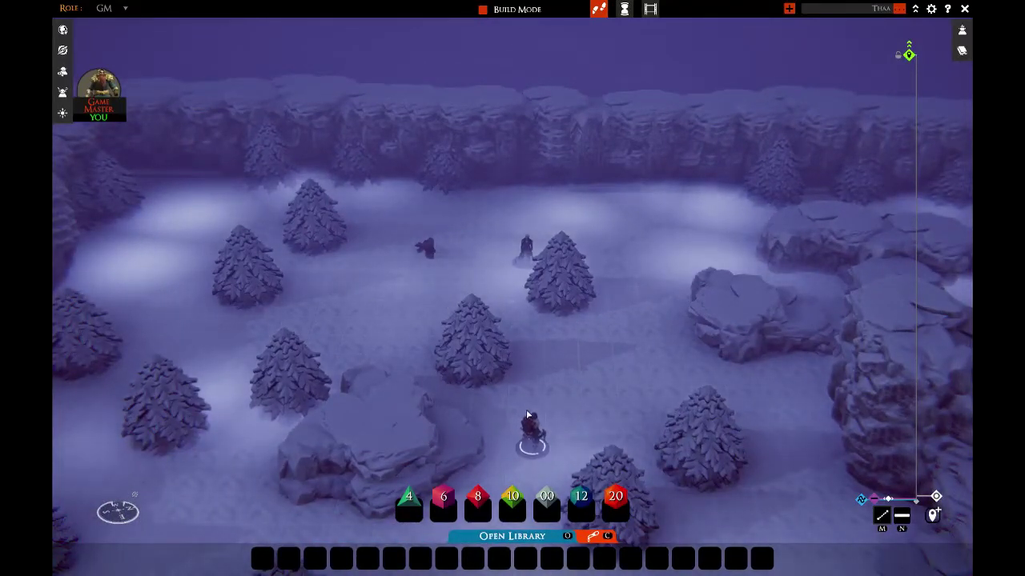
pyautogui.moveTo(565, 397); pyautogui.dragTo(355, 414, button='right')
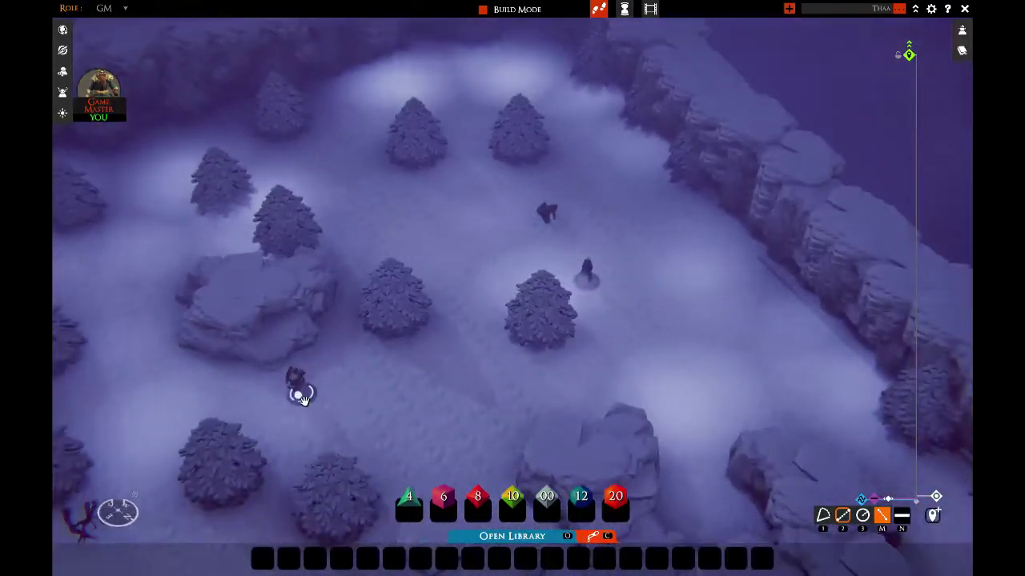
# Step: Measure the range to the enemy, briefly toggle the grid view, then roll the d10 attack for 13
pyautogui.moveTo(301, 395); pyautogui.dragTo(594, 278)
pyautogui.press('Tab')
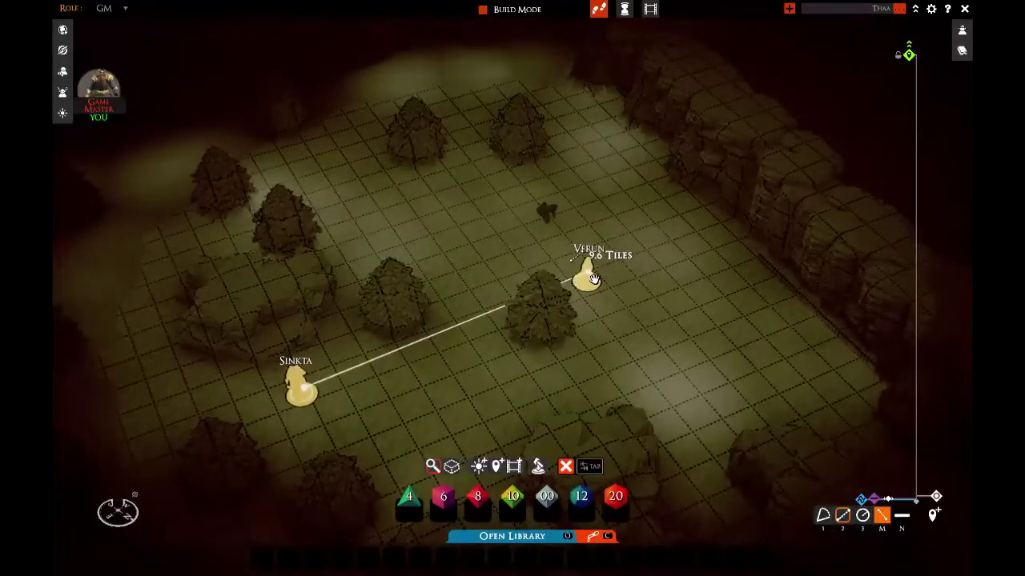
pyautogui.press('Tab')
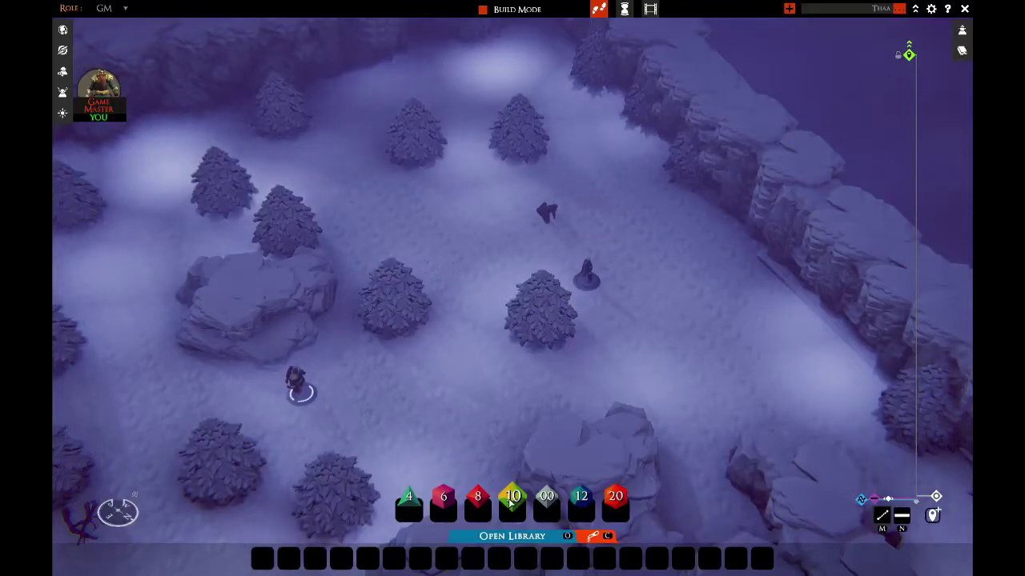
pyautogui.moveTo(513, 496); pyautogui.dragTo(490, 328)
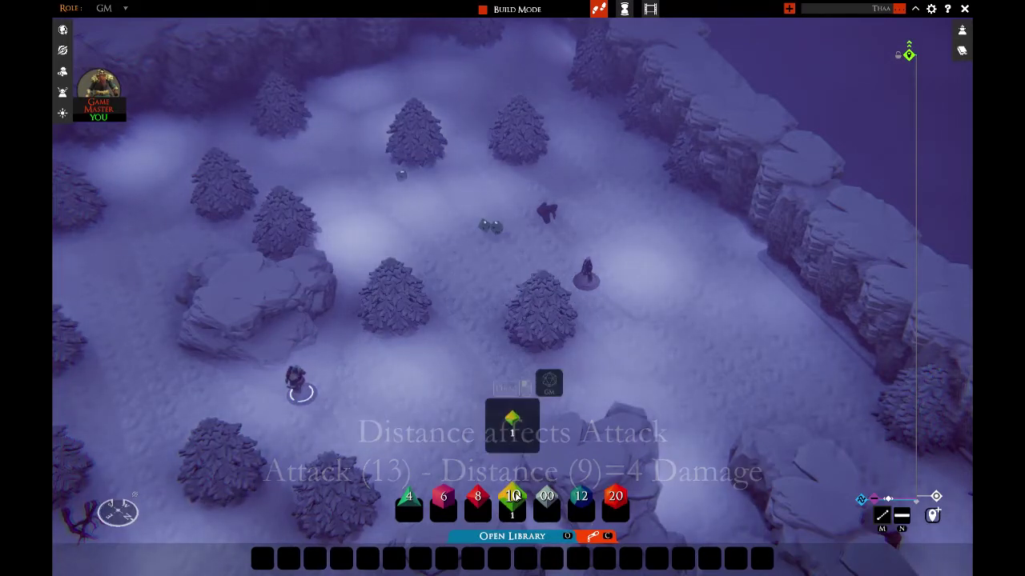
# Step: Drag the target mini behind the pine tree, away from the attacker
pyautogui.moveTo(466, 340); pyautogui.dragTo(468, 372)
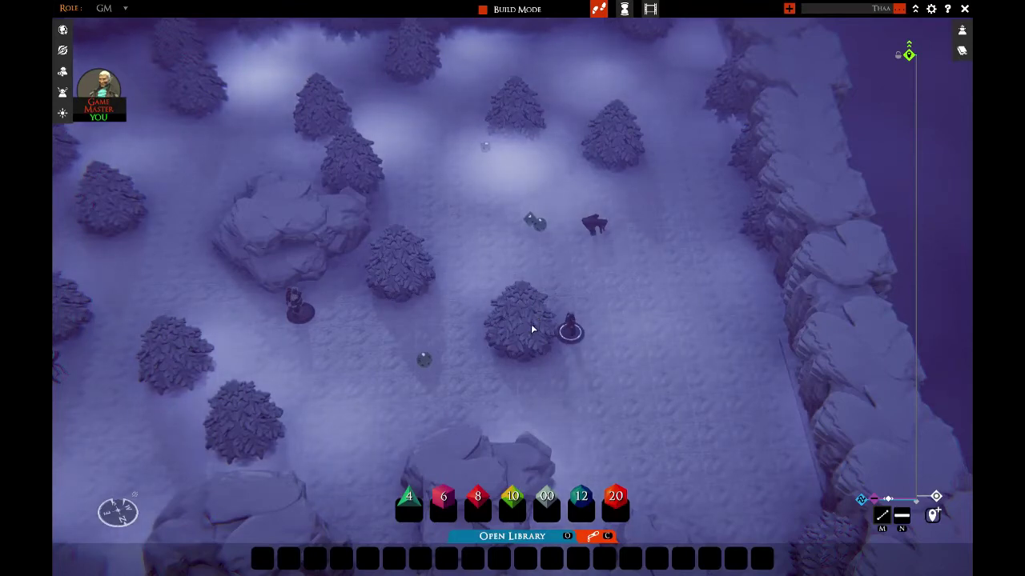
# Step: Roll the held attack dice for 11 and measure about 8 tiles past the tree to the target
pyautogui.moveTo(534, 222); pyautogui.dragTo(435, 297)
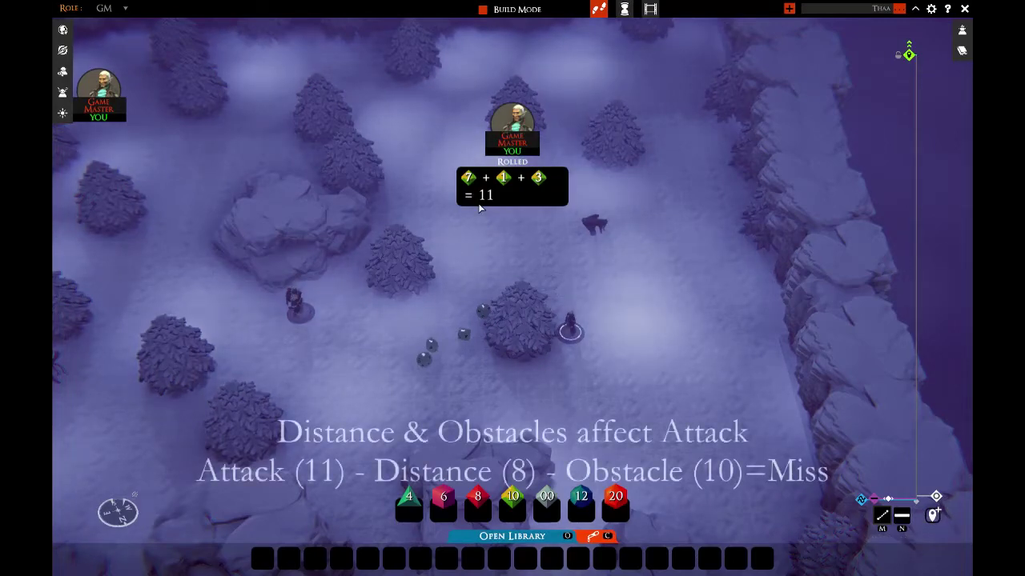
pyautogui.click(297, 305)
pyautogui.moveTo(301, 314); pyautogui.dragTo(571, 335)
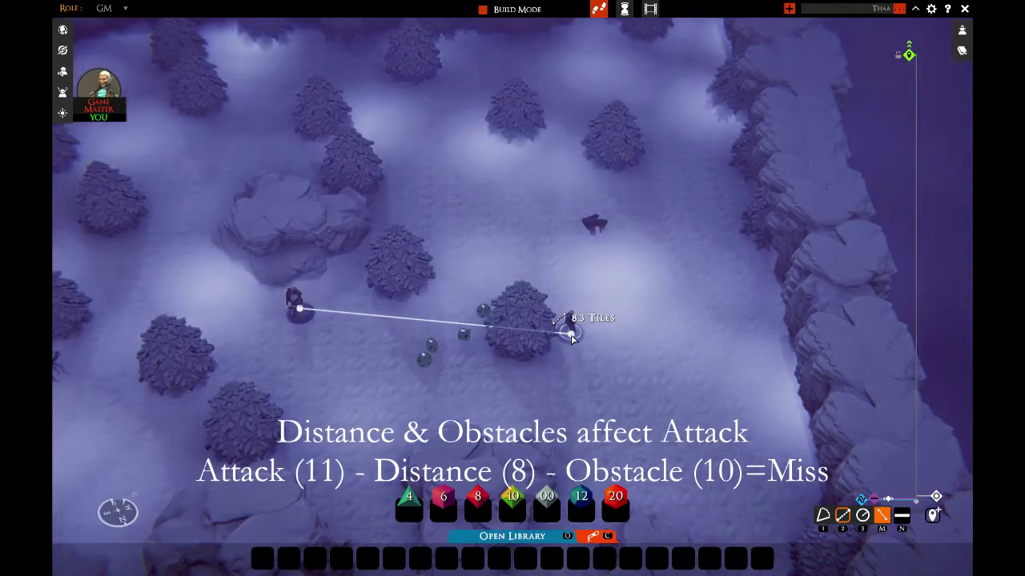
pyautogui.moveTo(571, 335); pyautogui.dragTo(572, 337)
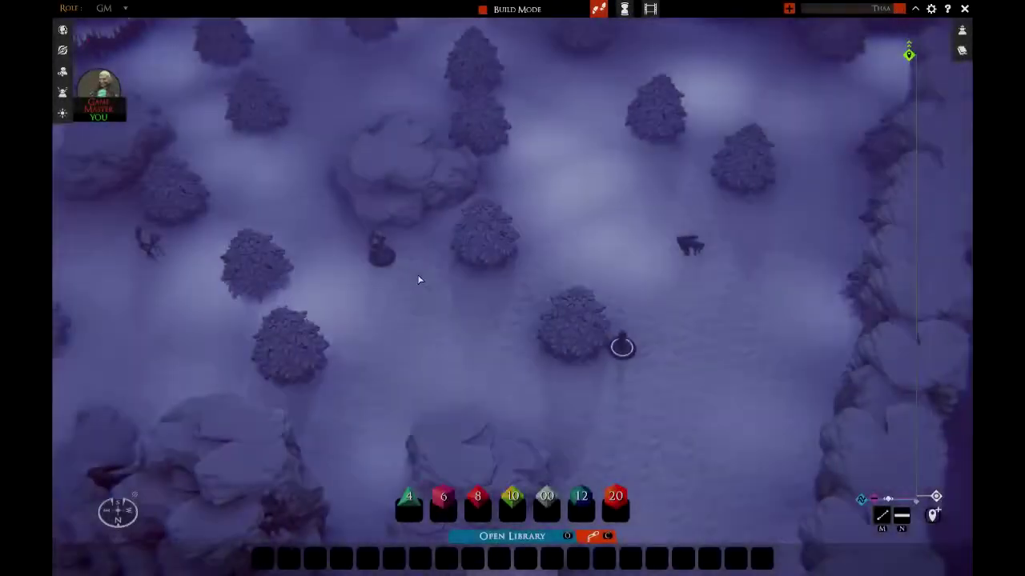
# Step: Frame the central rock and set the attacking mini on its snowy top for higher ground
pyautogui.scroll(5, 417, 275)
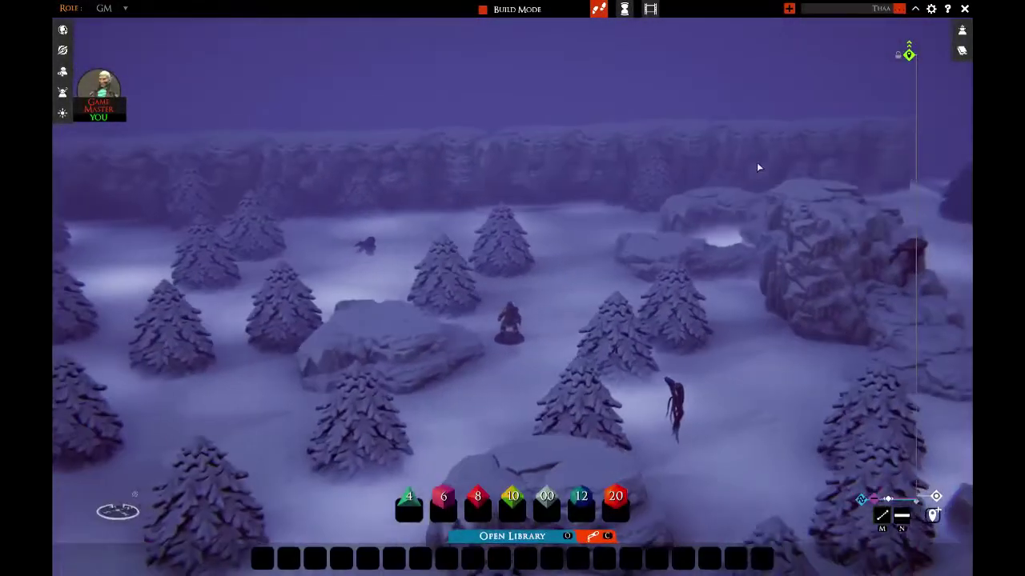
pyautogui.scroll(2, 484, 359)
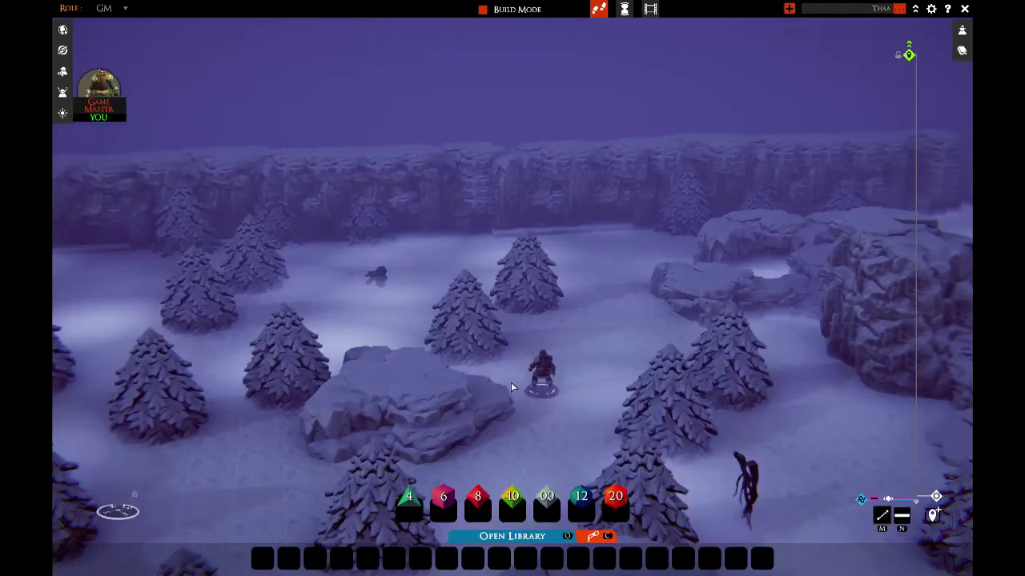
pyautogui.scroll(-3, 511, 382)
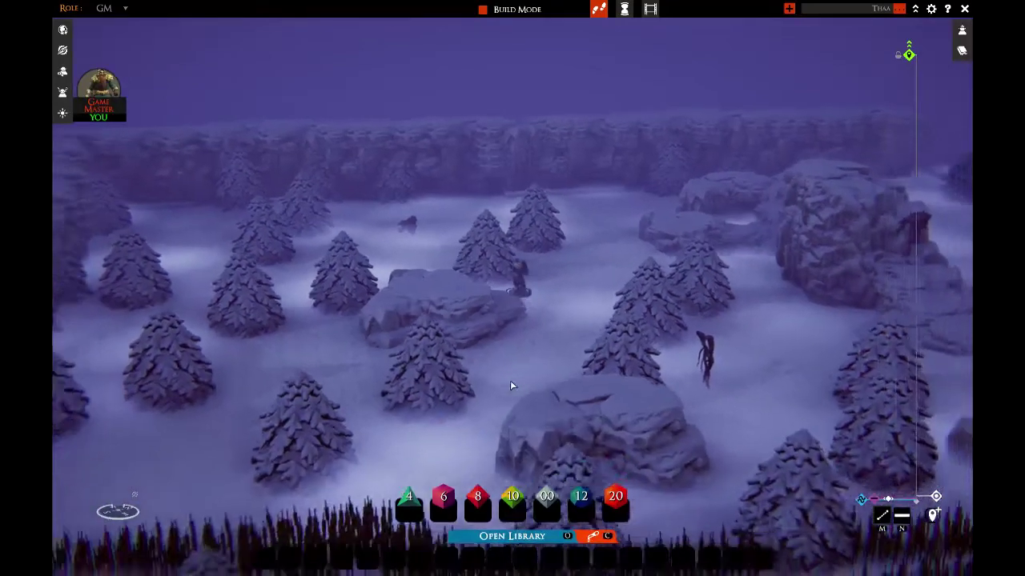
pyautogui.press('q')
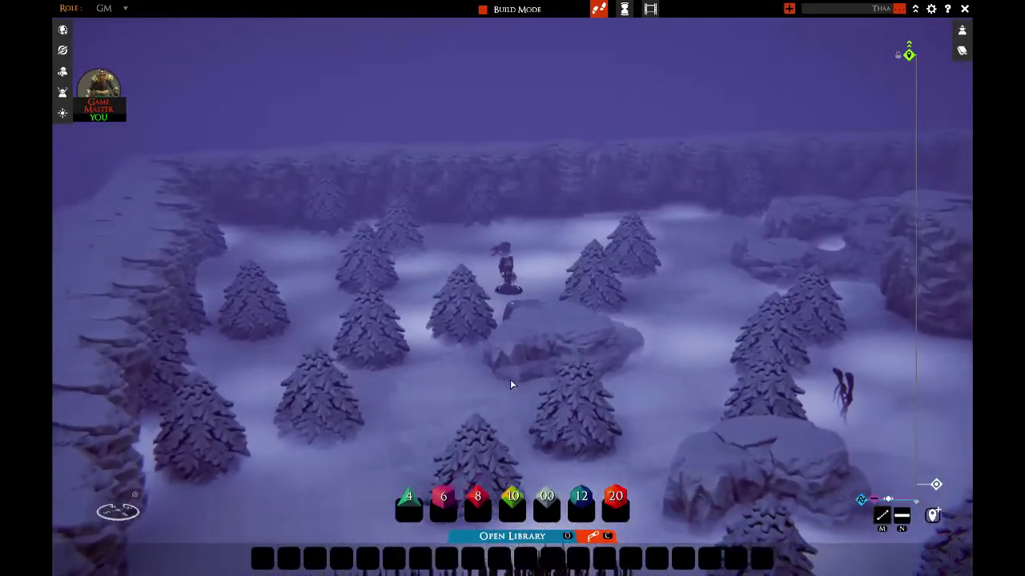
pyautogui.scroll(3, 552, 341)
pyautogui.scroll(4, 553, 341)
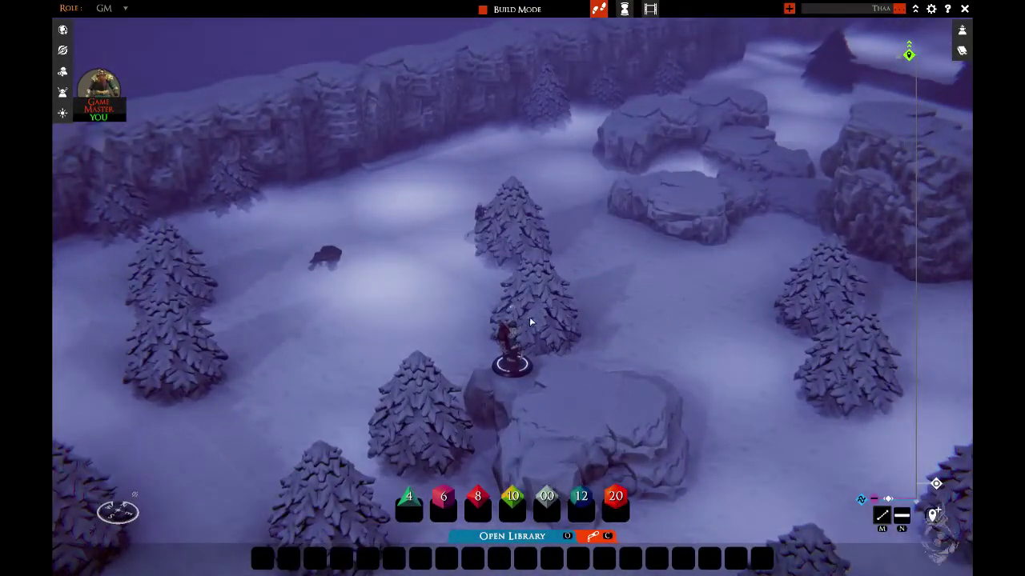
pyautogui.press('q')
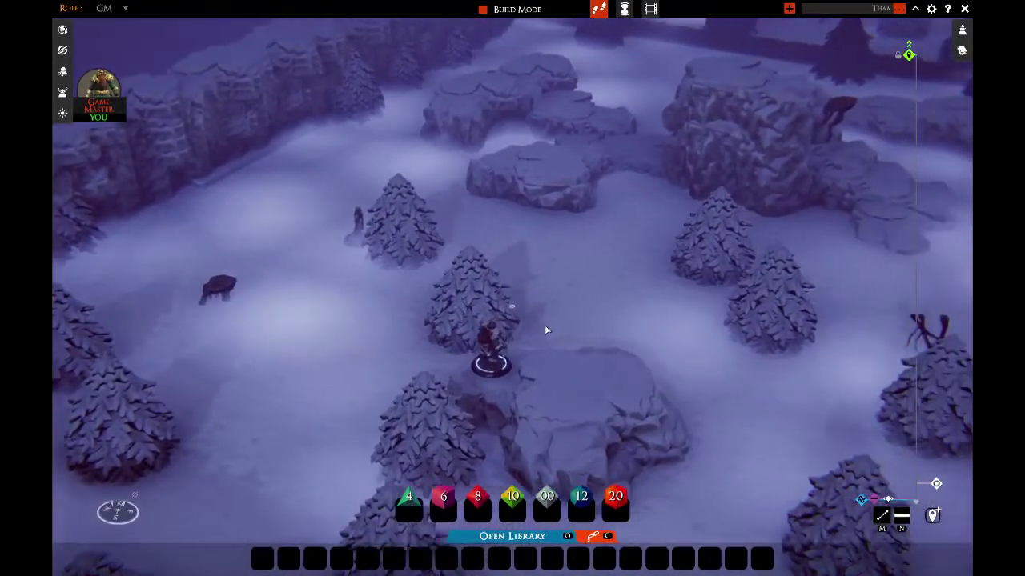
pyautogui.press('q')
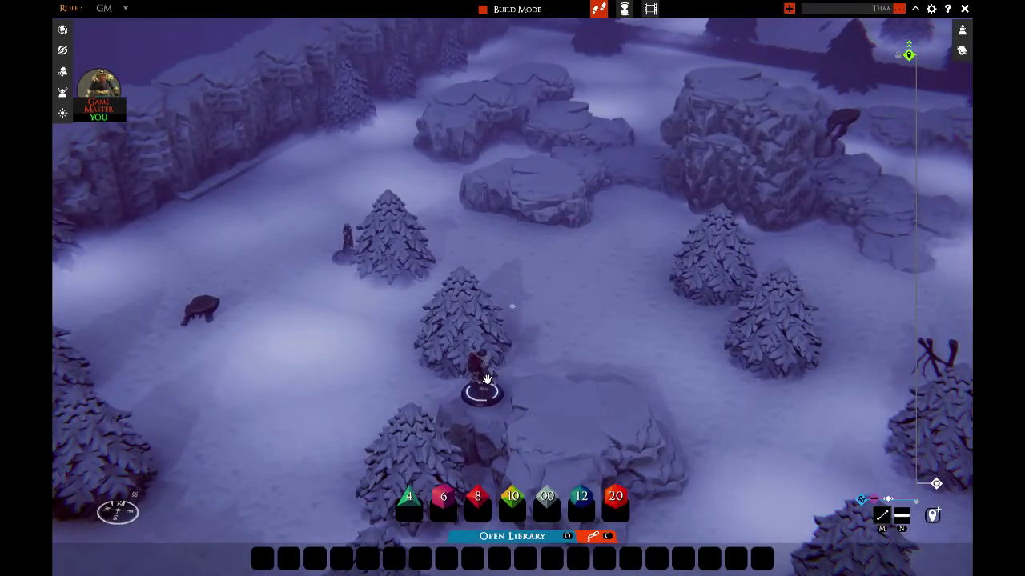
pyautogui.moveTo(486, 380); pyautogui.dragTo(592, 358)
pyautogui.press('q')
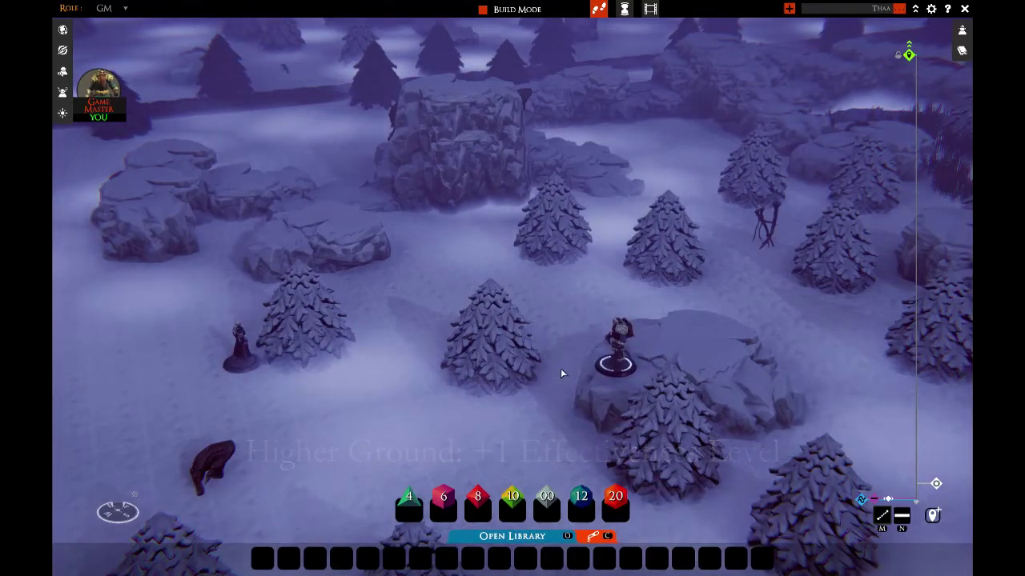
# Step: Add a d10 and roll the ranged attack, totalling 17
pyautogui.scroll(1, 561, 368)
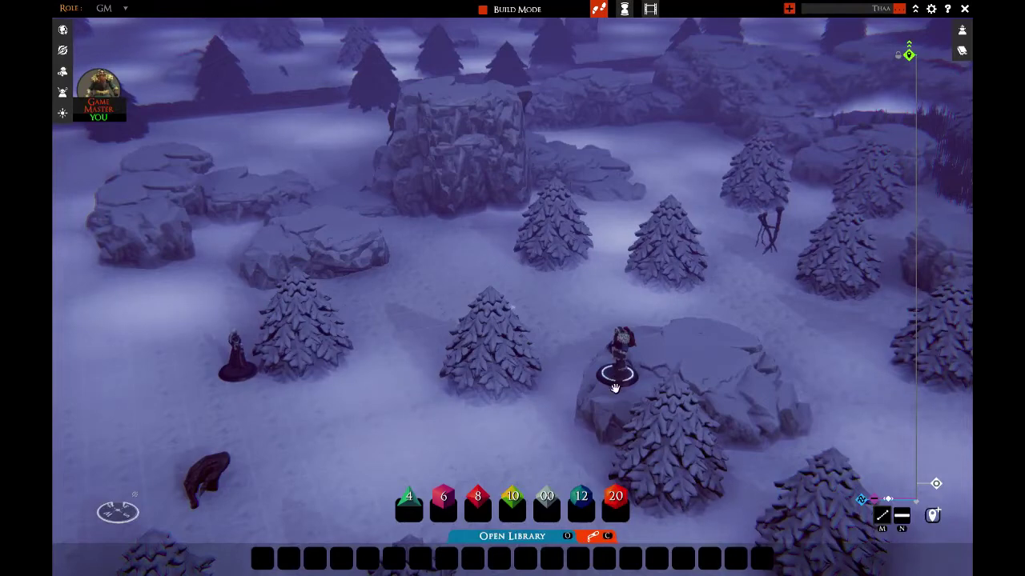
pyautogui.click(513, 496)
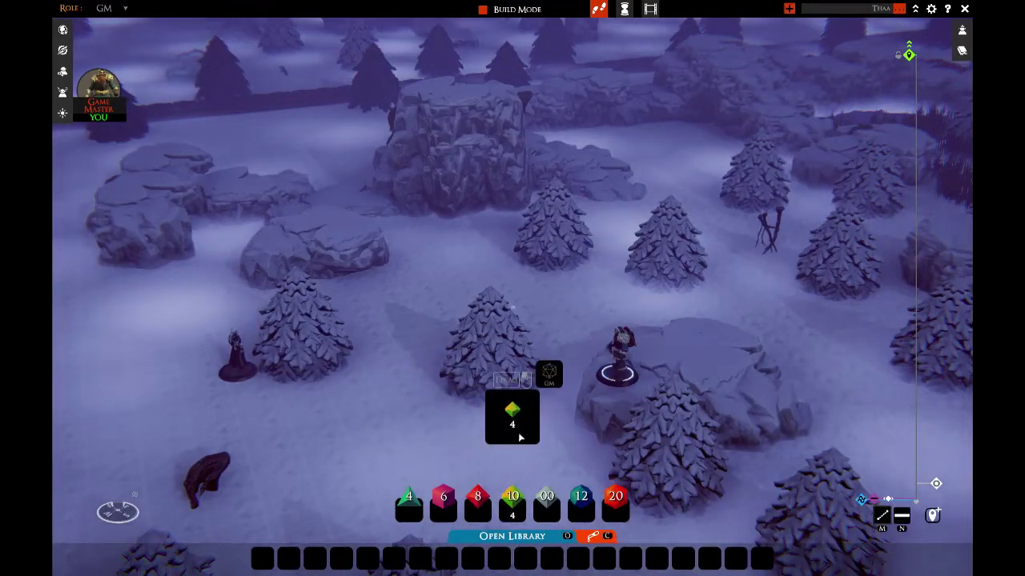
pyautogui.moveTo(500, 412); pyautogui.dragTo(446, 409)
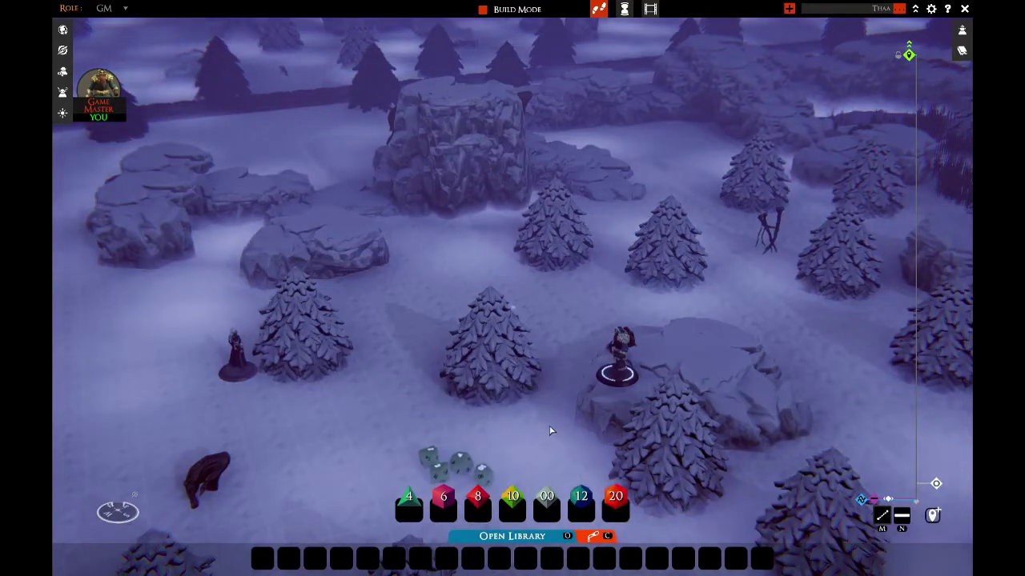
# Step: Measure the roughly 8–9 tile distance from the attacker to the target token
pyautogui.scroll(-3, 560, 410)
pyautogui.press('m')
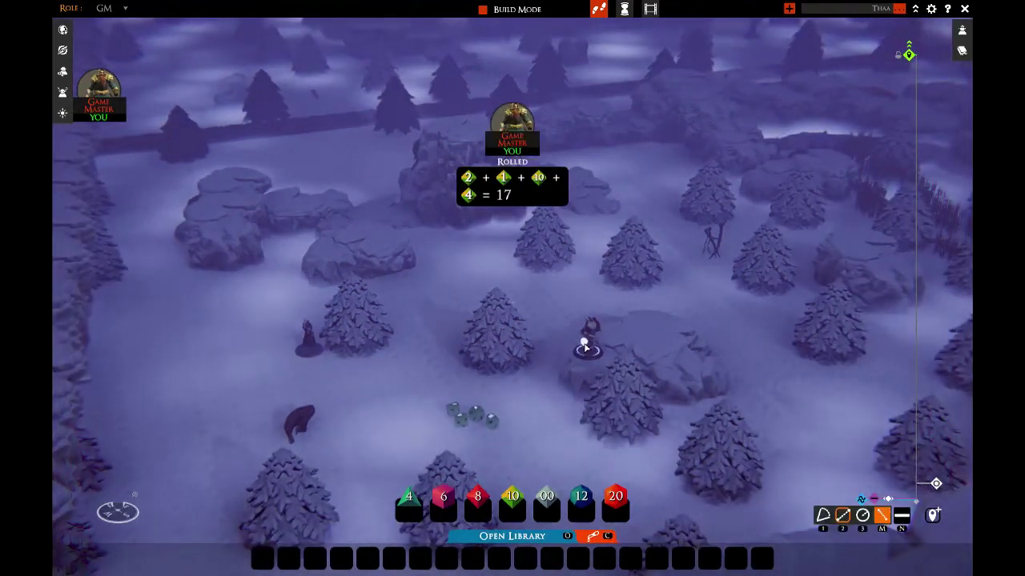
pyautogui.moveTo(558, 367); pyautogui.dragTo(310, 345)
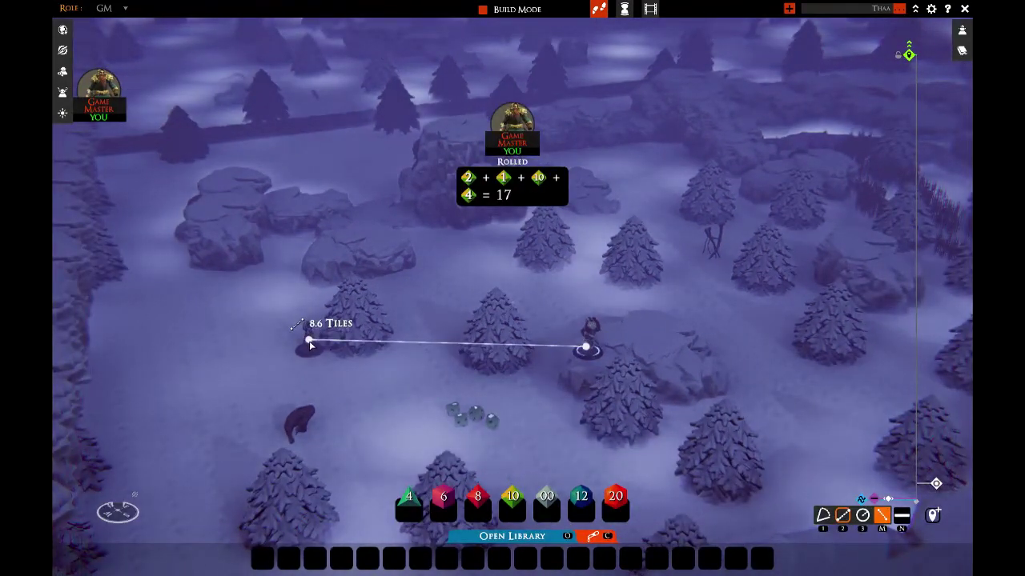
pyautogui.scroll(1, 313, 361)
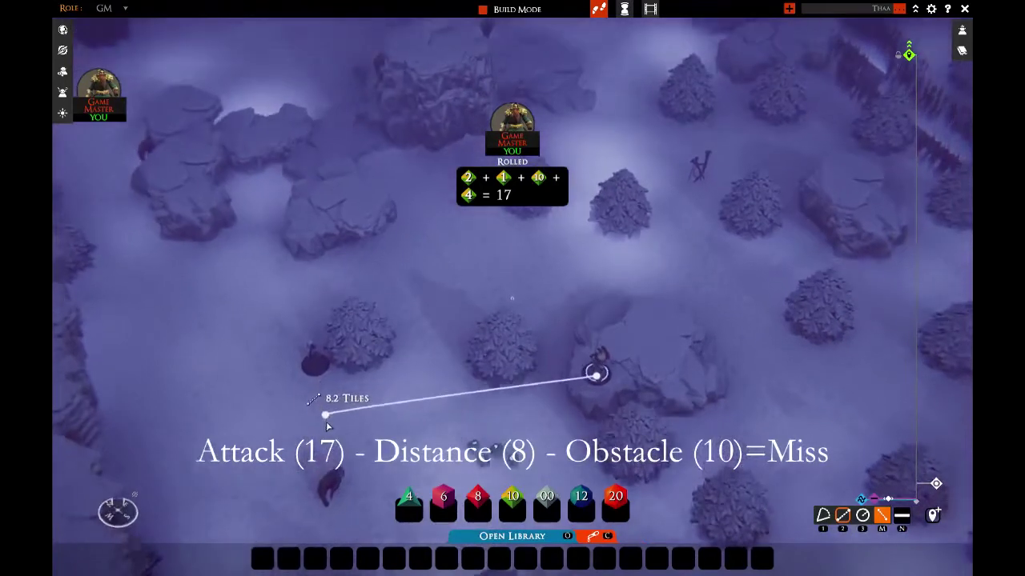
pyautogui.scroll(-2, 327, 426)
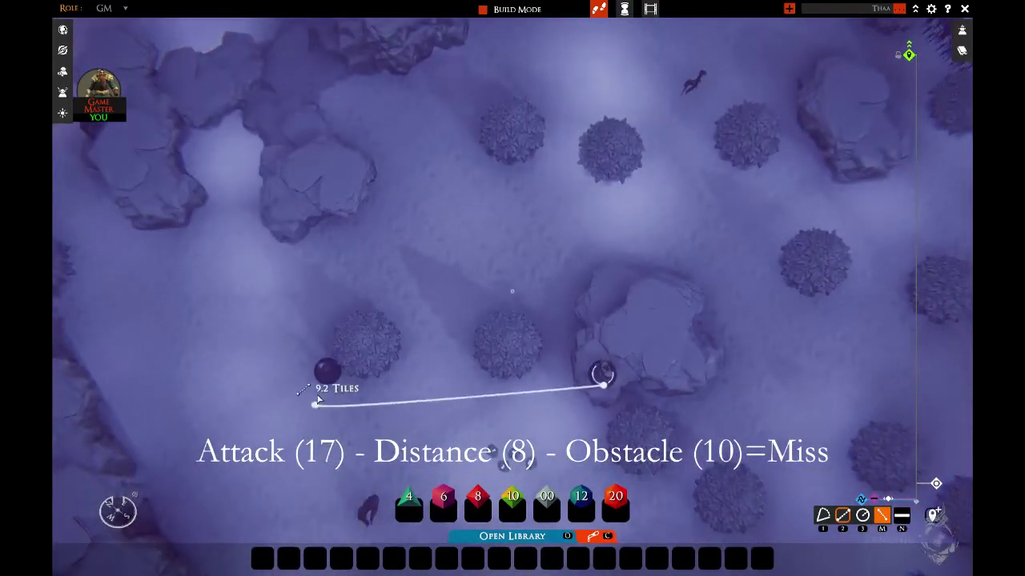
pyautogui.moveTo(317, 397); pyautogui.dragTo(325, 372)
pyautogui.scroll(3, 397, 387)
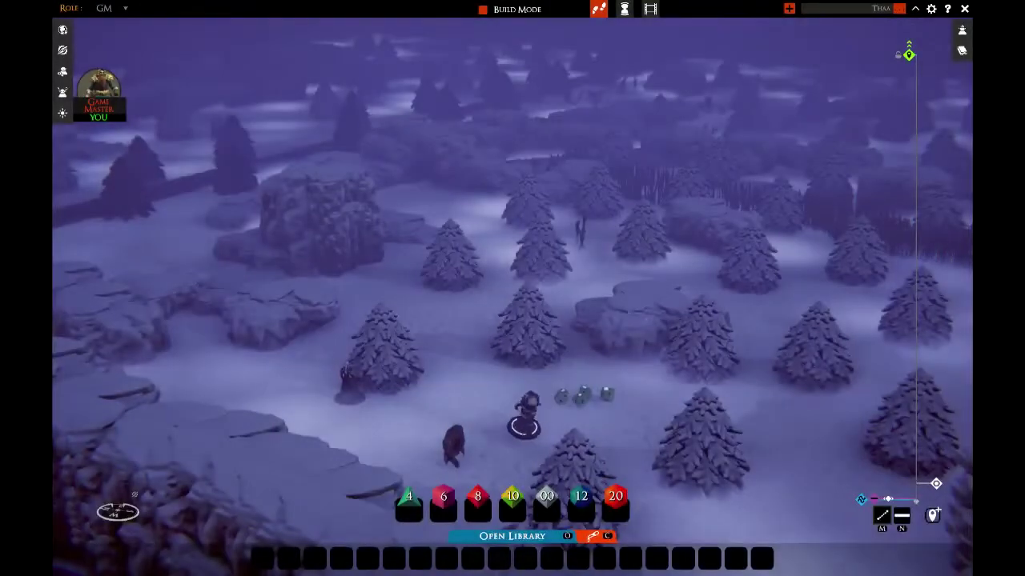
# Step: Move the player token to the pine tree's base beside the enemy mini and frame the pair
pyautogui.moveTo(582, 410); pyautogui.dragTo(639, 440, button='right')
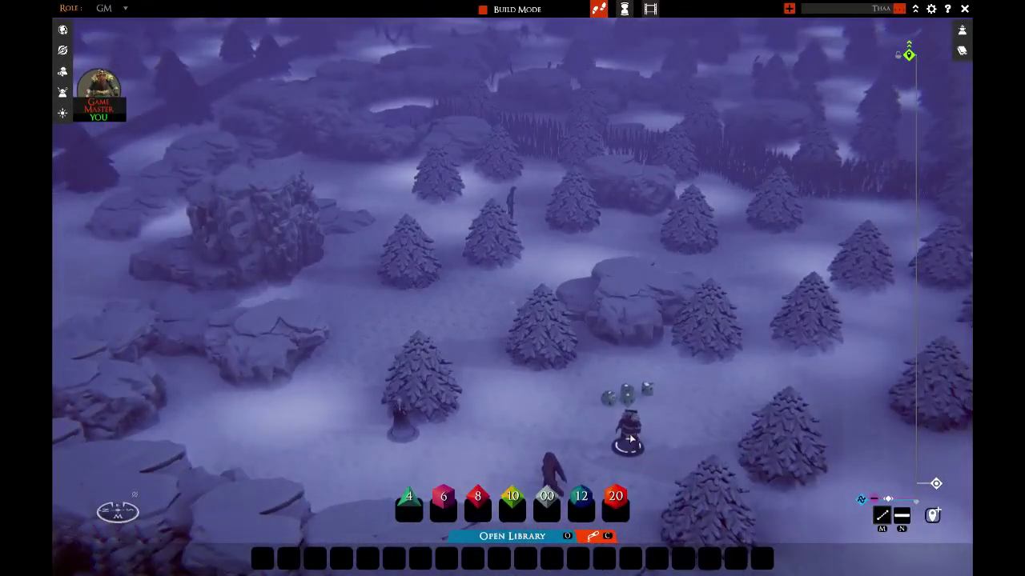
pyautogui.moveTo(630, 439); pyautogui.dragTo(439, 432)
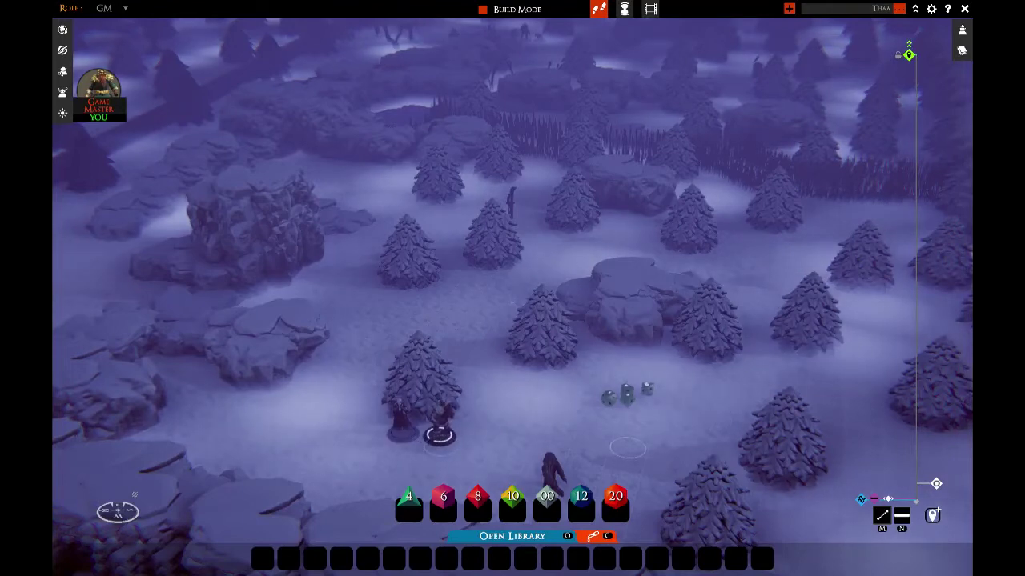
pyautogui.moveTo(482, 425); pyautogui.dragTo(521, 435, button='right')
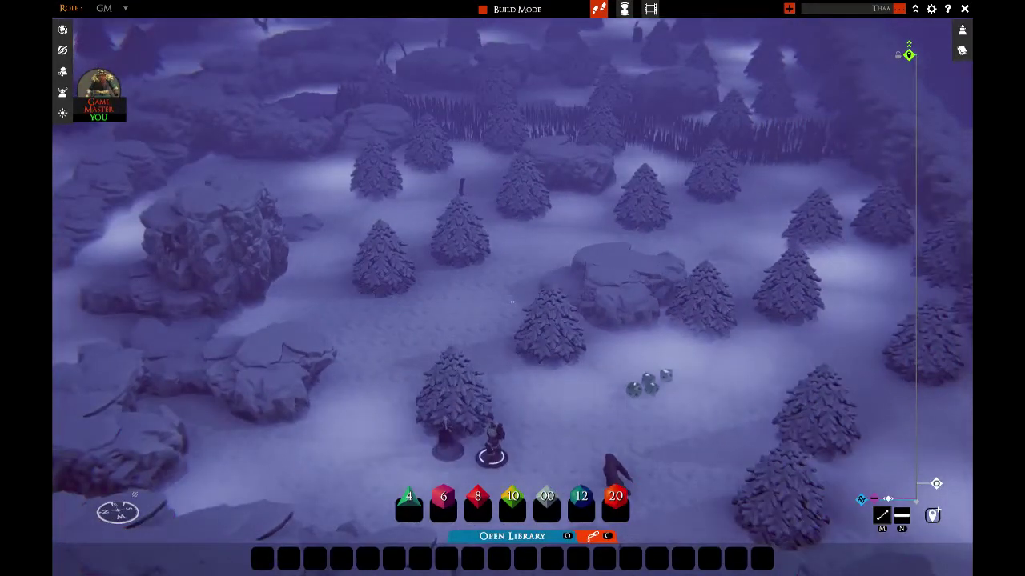
pyautogui.scroll(2, 529, 424)
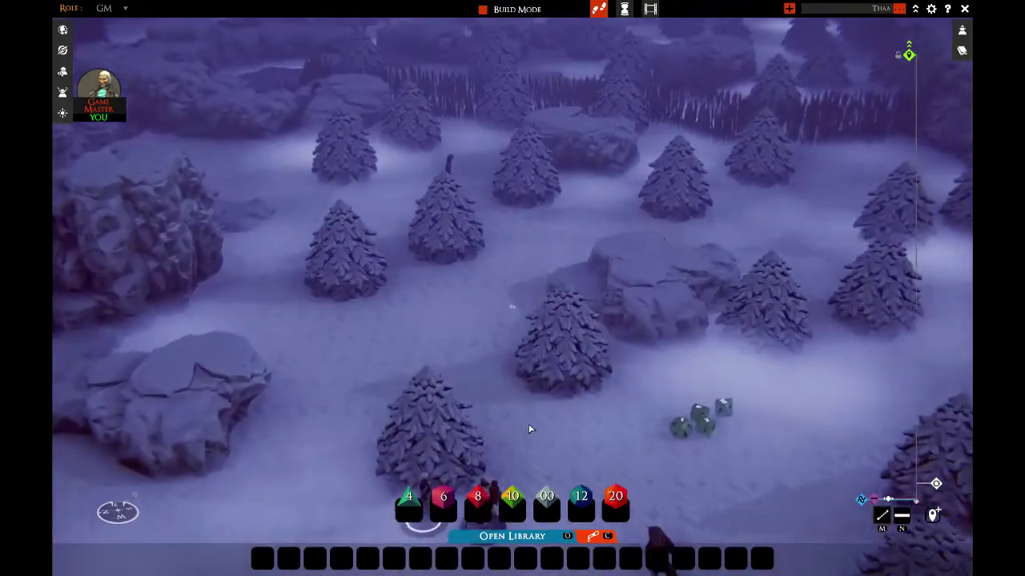
pyautogui.scroll(-2, 528, 424)
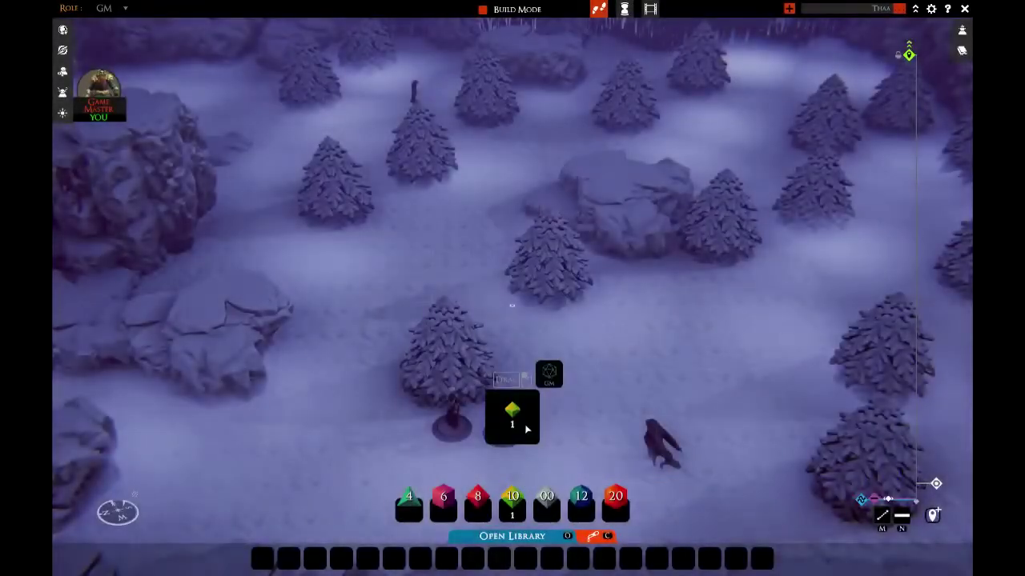
# Step: Roll two d10s for a 13 melee attack, then five d10s for the defender's combo defense
pyautogui.click(513, 442)
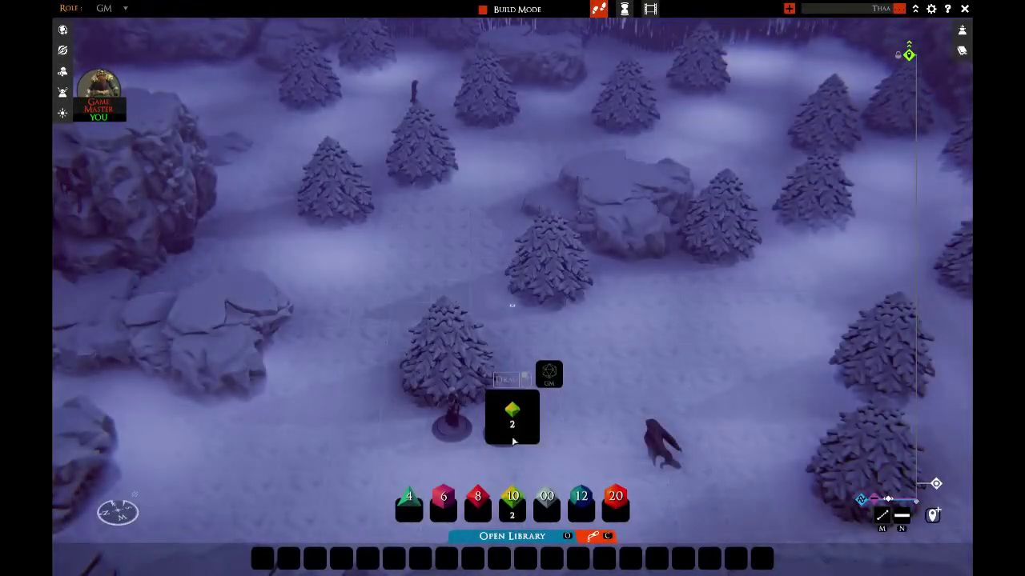
pyautogui.click(513, 414)
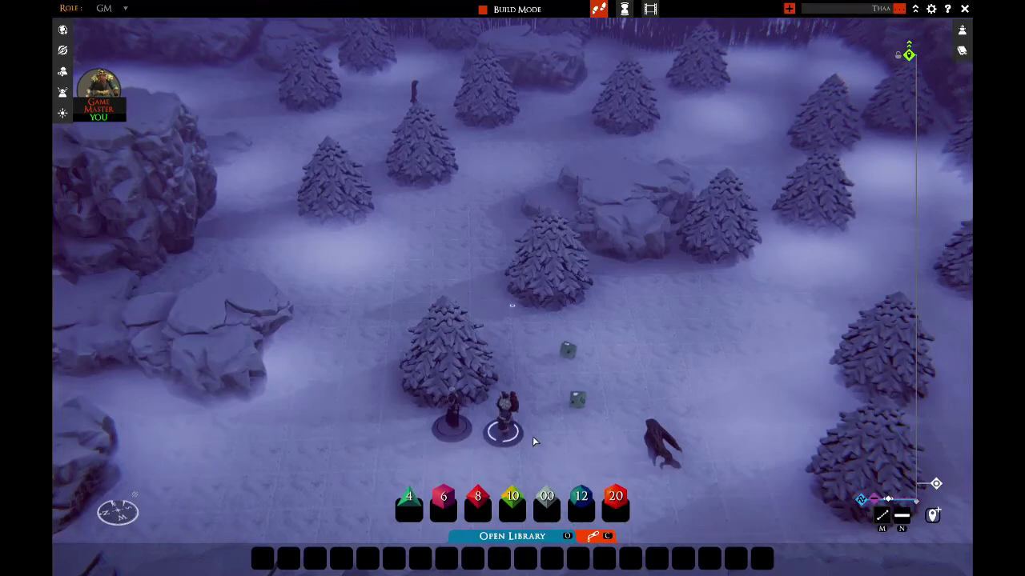
pyautogui.click(458, 418)
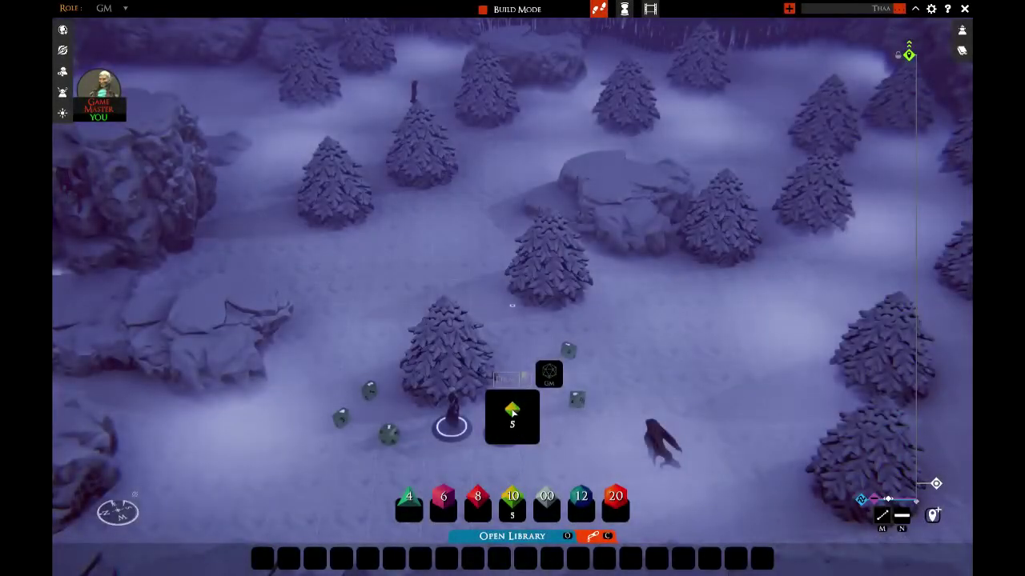
pyautogui.moveTo(513, 412); pyautogui.dragTo(400, 345)
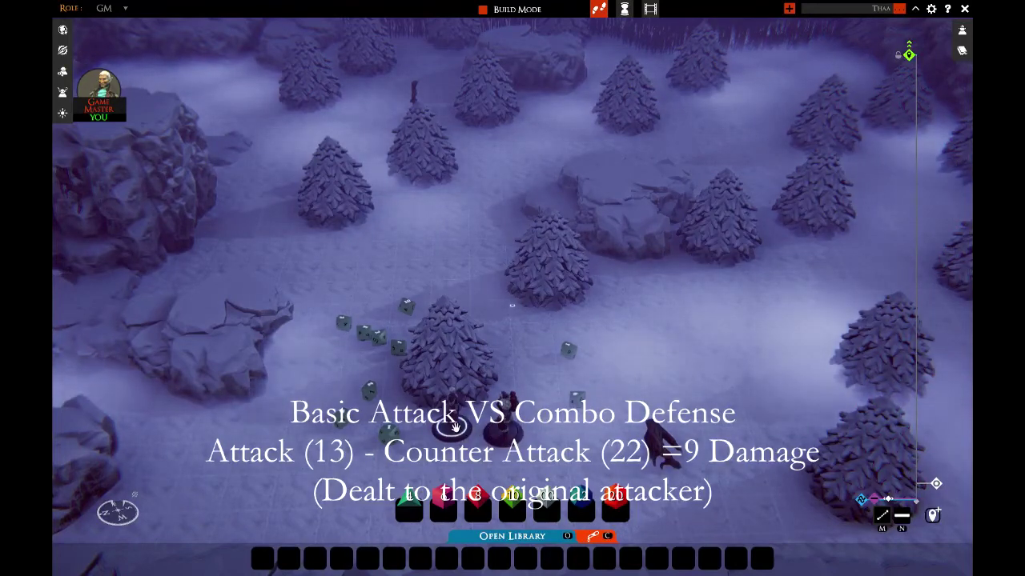
pyautogui.click(510, 431)
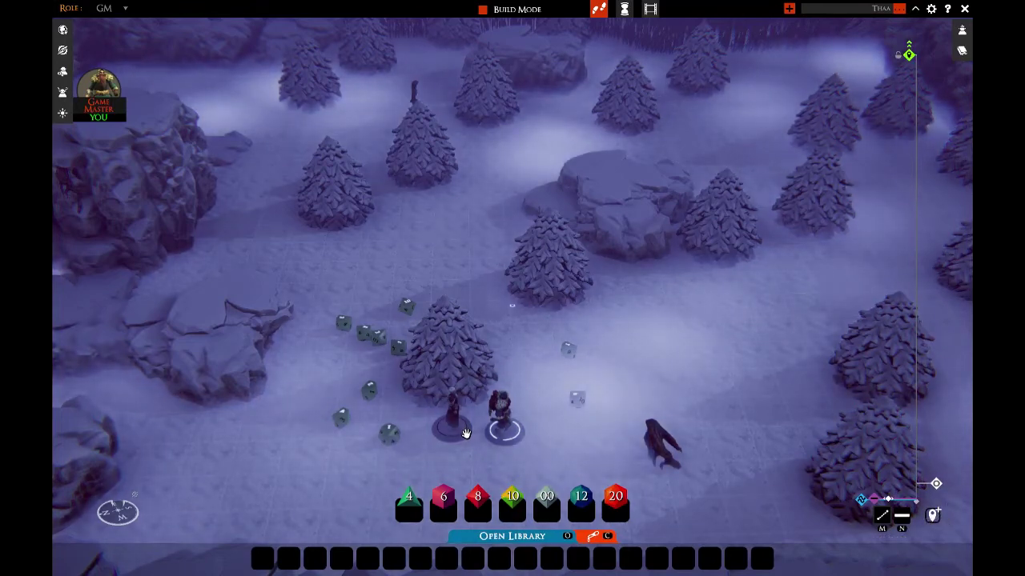
pyautogui.moveTo(495, 434)
pyautogui.mouseDown()
pyautogui.moveTo(503, 421)
pyautogui.moveTo(508, 428)
pyautogui.mouseUp()
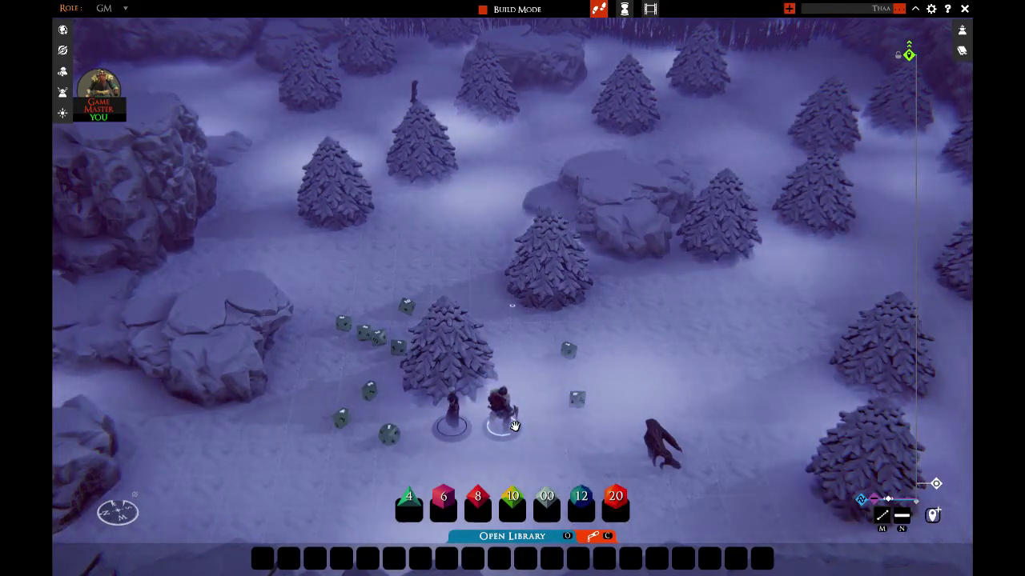
# Step: Move the creature mini up among the far pines and the dark token into the clearing between trees
pyautogui.scroll(-5, 515, 426)
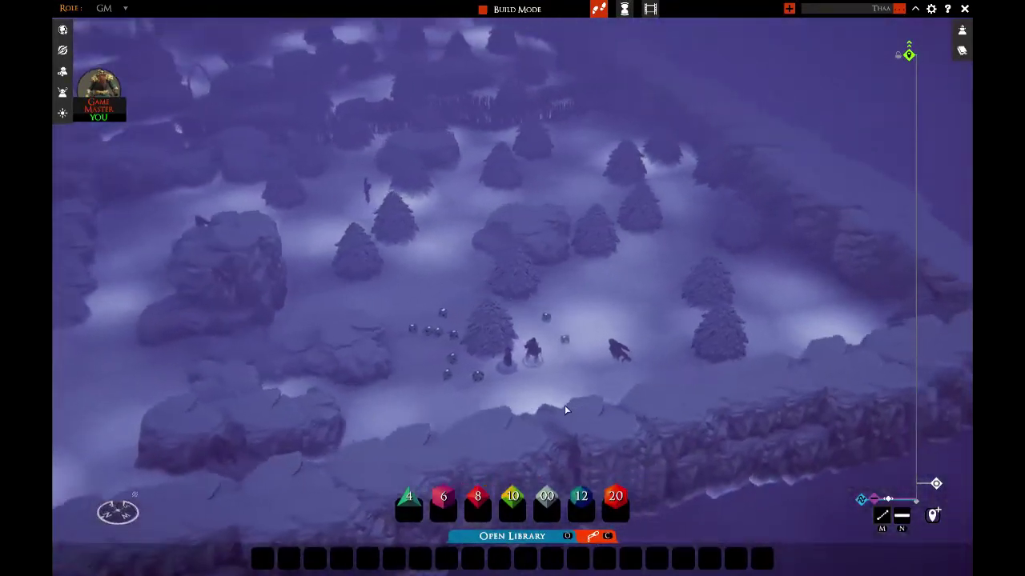
pyautogui.moveTo(564, 405); pyautogui.dragTo(434, 420, button='right')
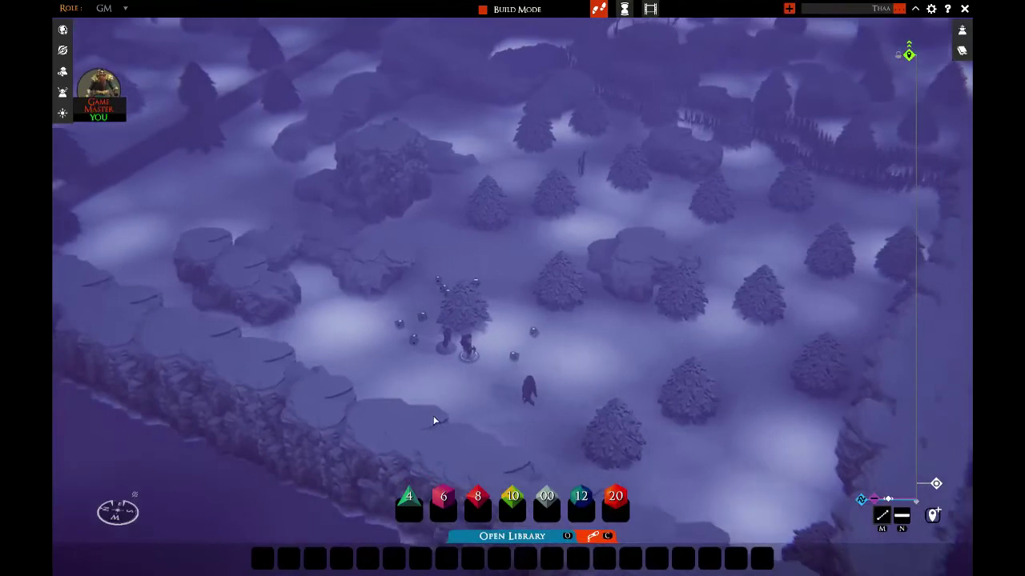
pyautogui.moveTo(468, 355); pyautogui.dragTo(628, 205)
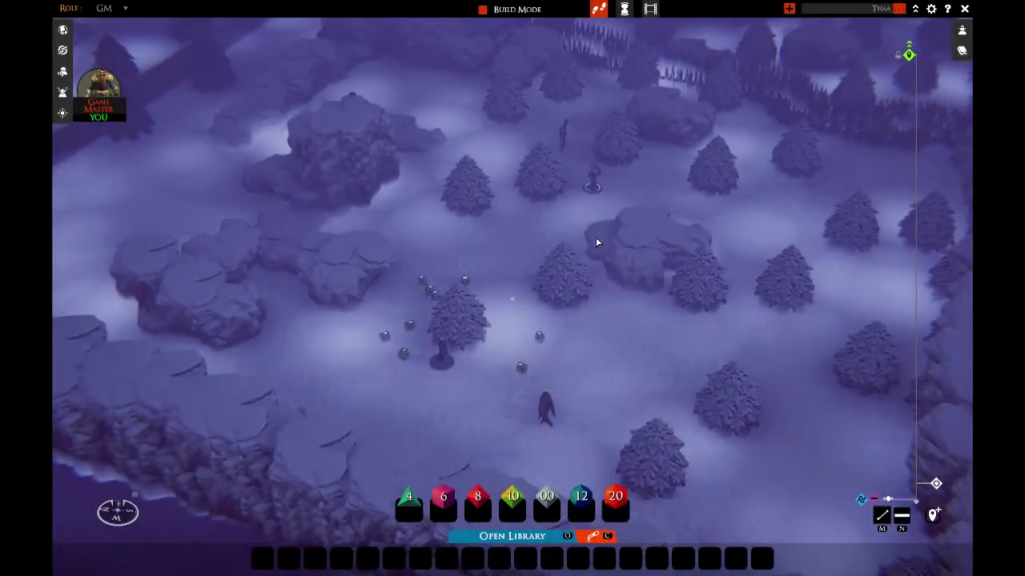
pyautogui.moveTo(445, 363)
pyautogui.mouseDown()
pyautogui.moveTo(492, 340)
pyautogui.moveTo(498, 320)
pyautogui.moveTo(481, 389)
pyautogui.moveTo(457, 359)
pyautogui.moveTo(565, 309)
pyautogui.moveTo(704, 319)
pyautogui.mouseUp()
pyautogui.moveTo(707, 248); pyautogui.dragTo(609, 249, button='right')
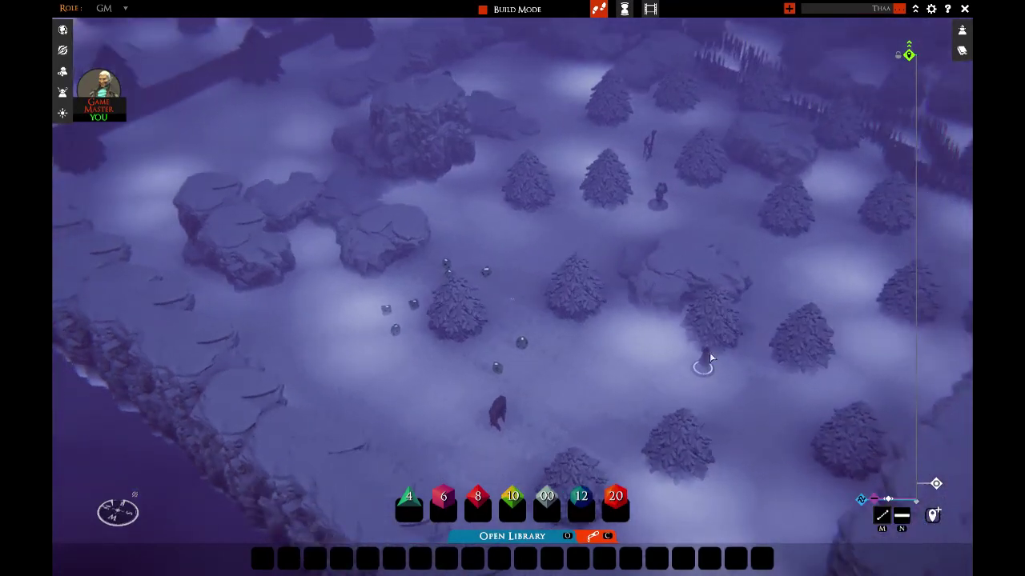
pyautogui.moveTo(683, 336)
pyautogui.mouseDown()
pyautogui.moveTo(653, 262)
pyautogui.moveTo(661, 332)
pyautogui.moveTo(678, 343)
pyautogui.mouseUp()
pyautogui.moveTo(670, 349); pyautogui.dragTo(576, 343)
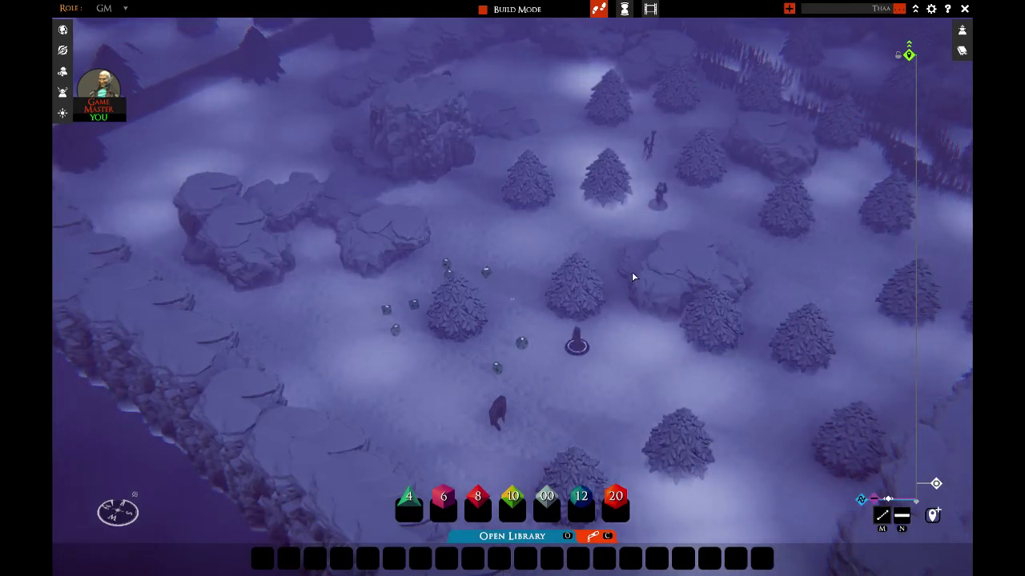
pyautogui.moveTo(658, 198); pyautogui.dragTo(567, 165)
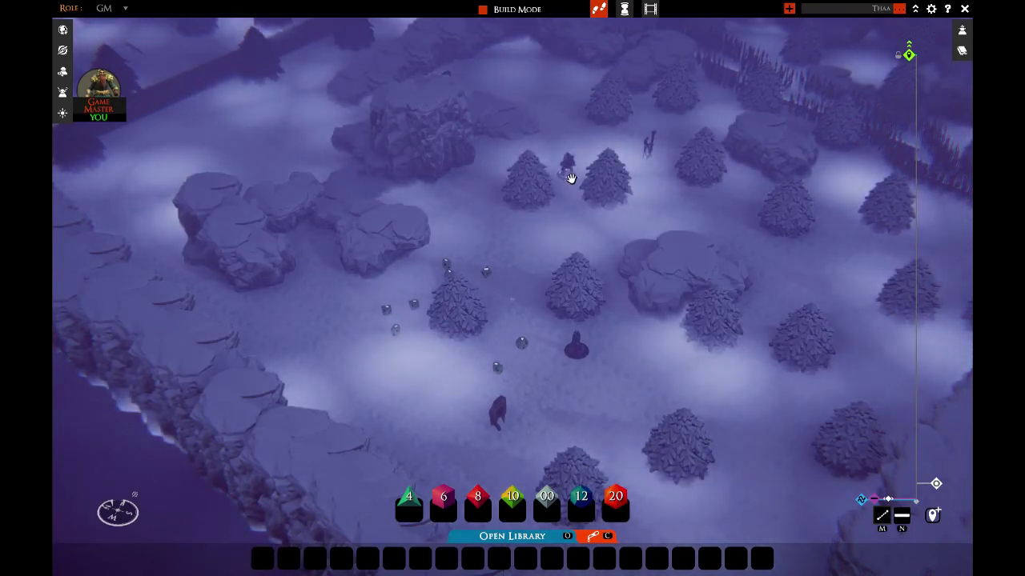